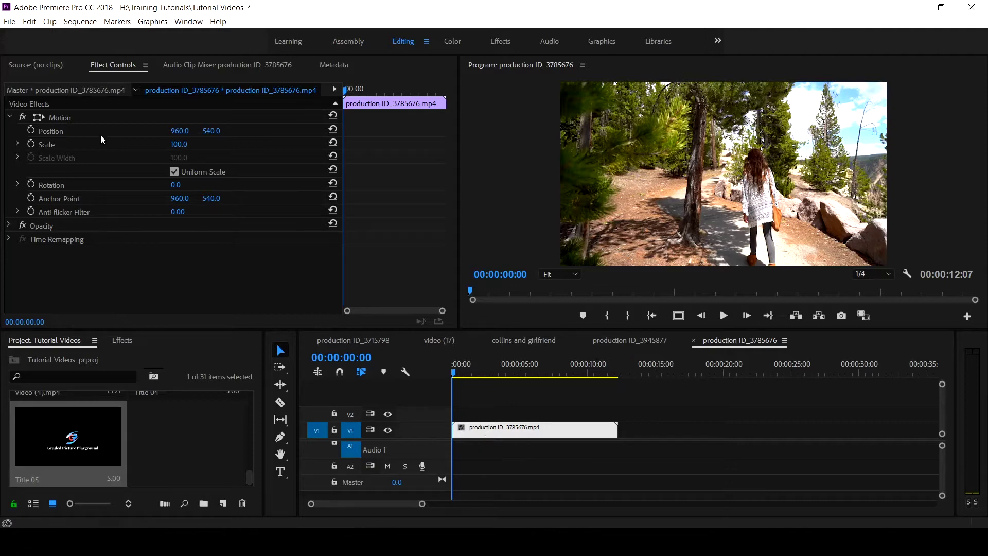
Create a new legacy title named Title 06 with the default settings.
{"action": "left_click", "coordinate": [10, 22]}
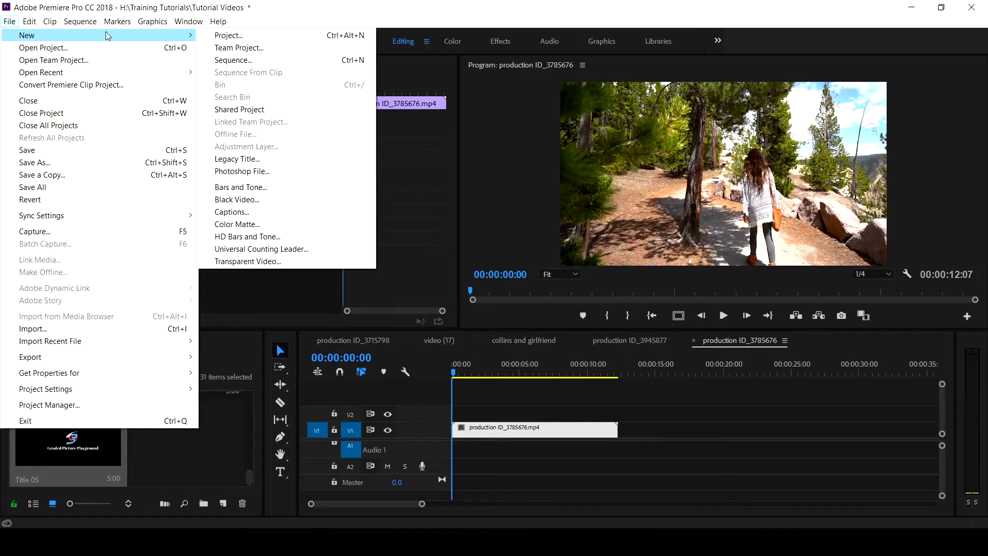
{"action": "mouse_move", "coordinate": [28, 36]}
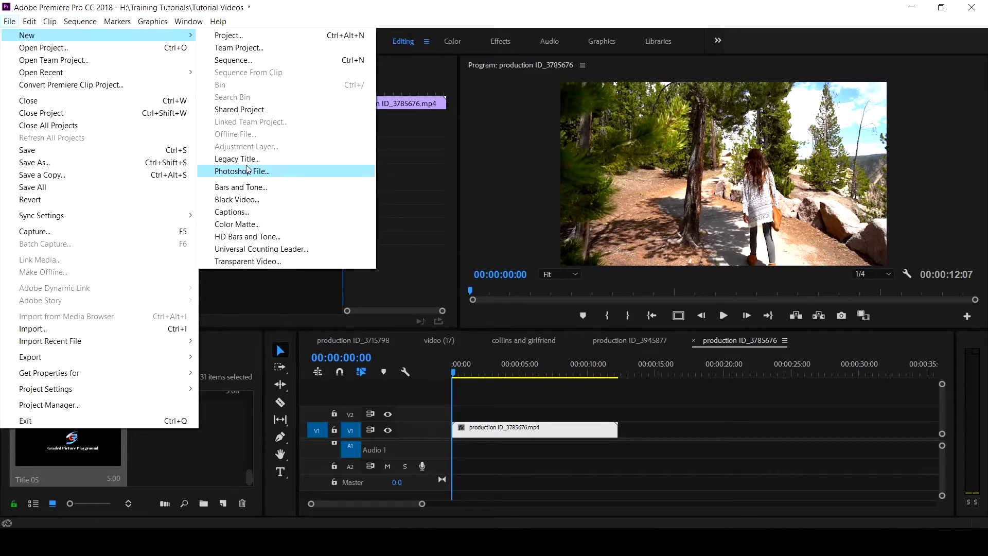
{"action": "left_click", "coordinate": [247, 162]}
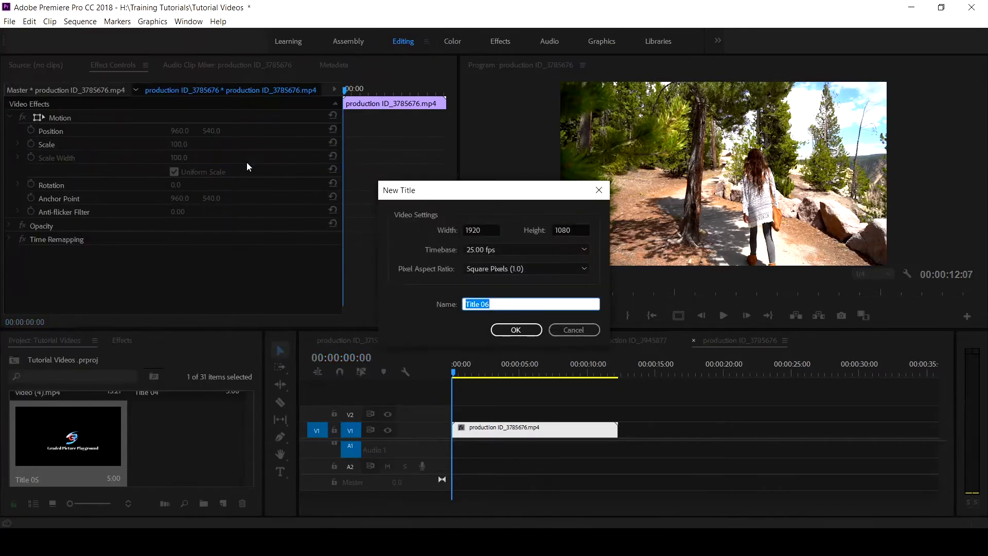
{"action": "left_click", "coordinate": [516, 330]}
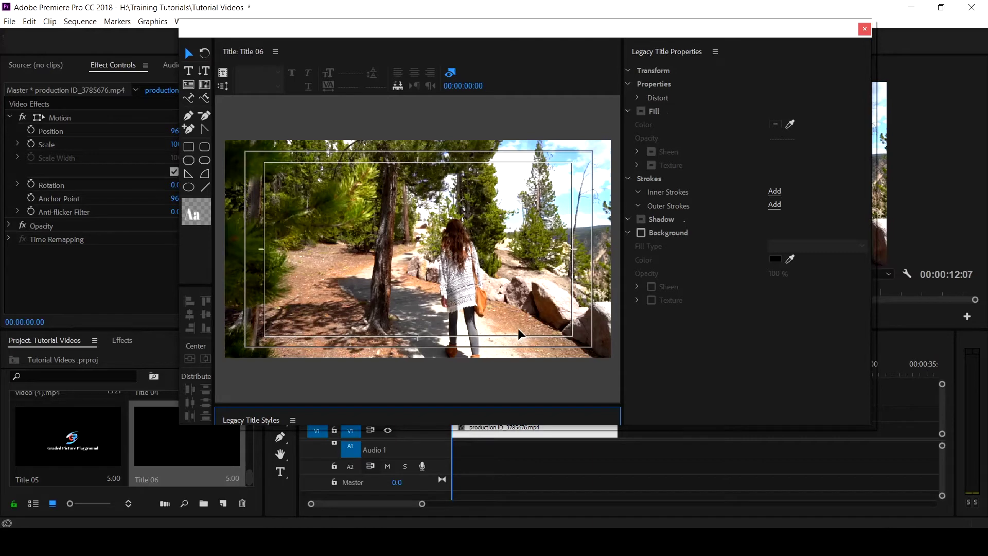
Type 'GPP TUTORIAL' on the title canvas and drag it toward the frame centre.
{"action": "left_click", "coordinate": [191, 75]}
{"action": "left_click", "coordinate": [361, 245]}
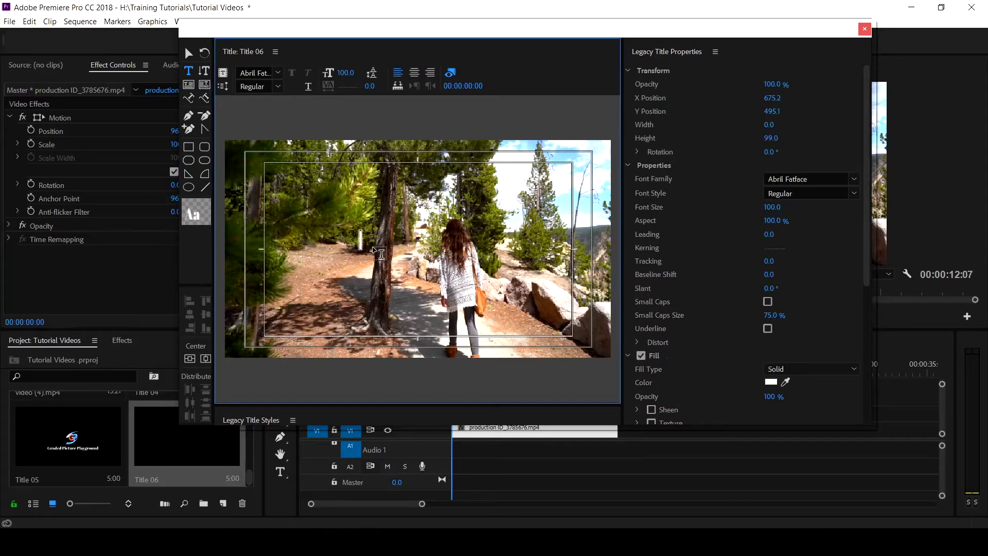
{"action": "type", "text": "GPP TUTORIAL"}
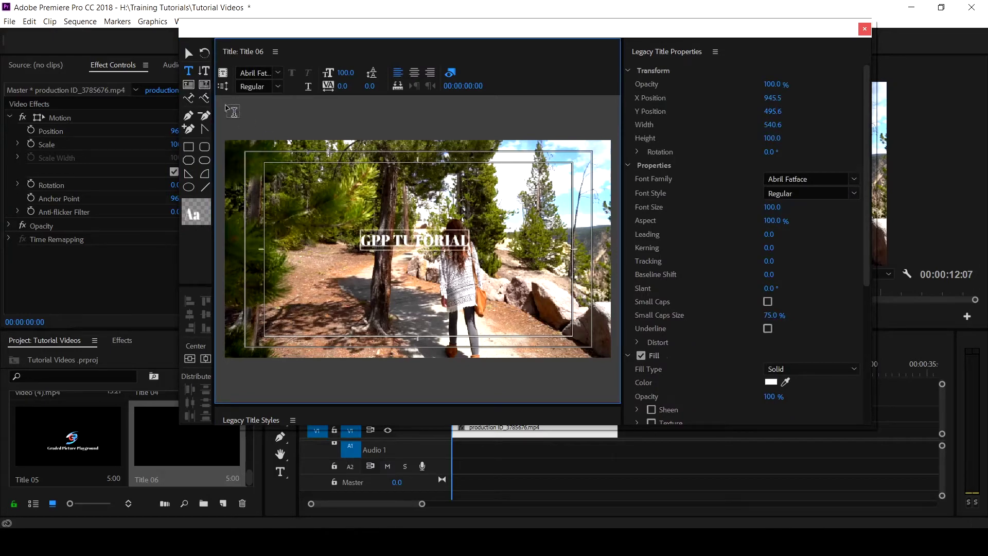
{"action": "left_click", "coordinate": [189, 53]}
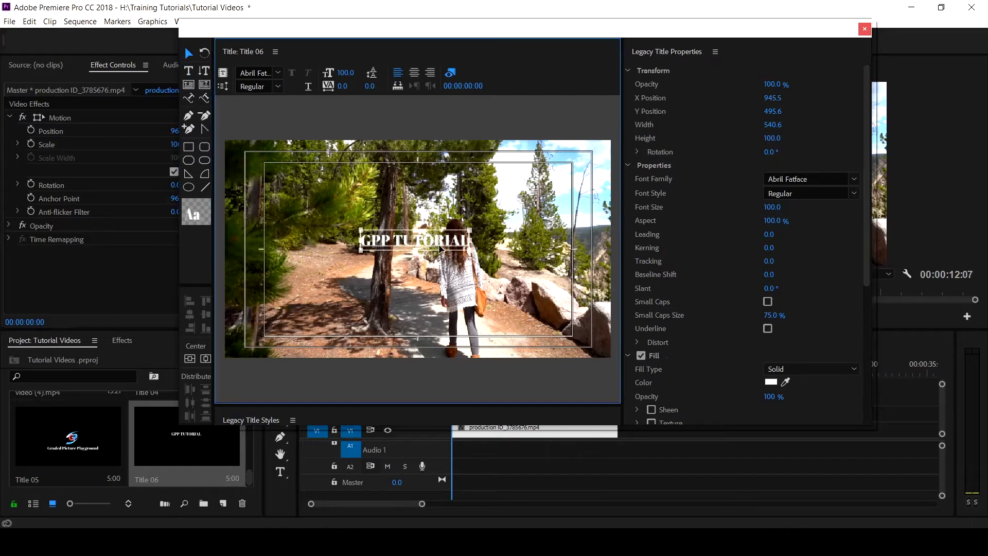
{"action": "left_click_drag", "start_coordinate": [432, 243], "coordinate": [438, 253]}
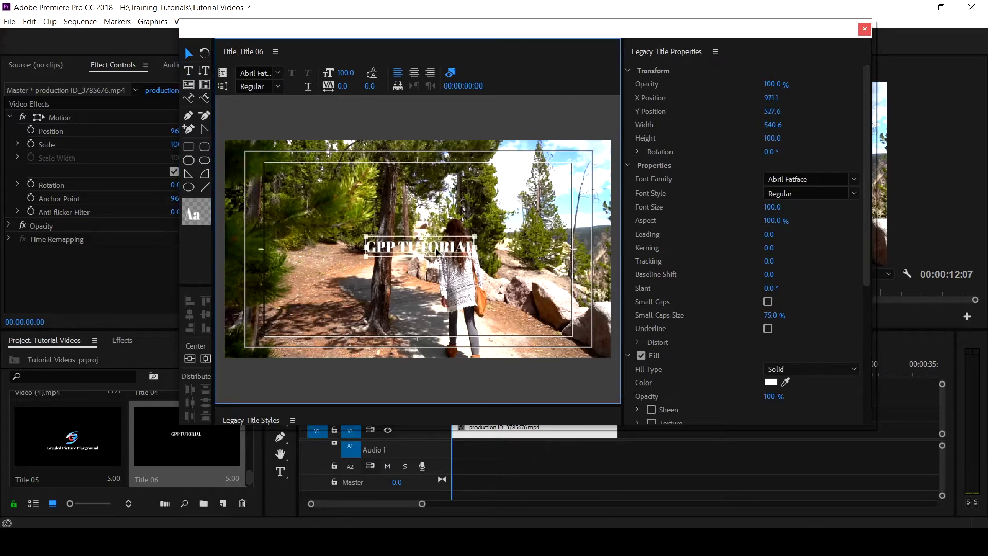
Set the title text to Alef Bold and drag it toward the lower left.
{"action": "left_click", "coordinate": [853, 178]}
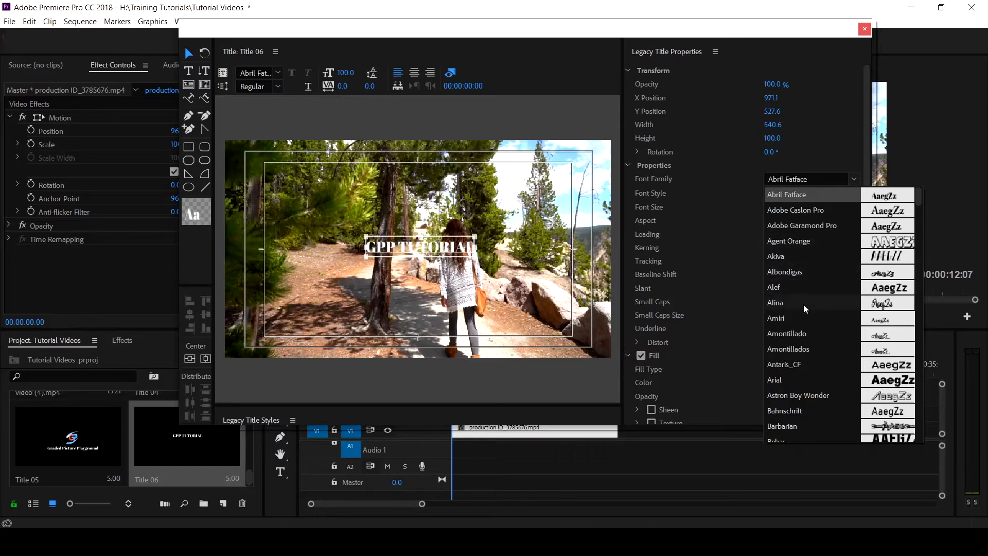
{"action": "left_click", "coordinate": [791, 286]}
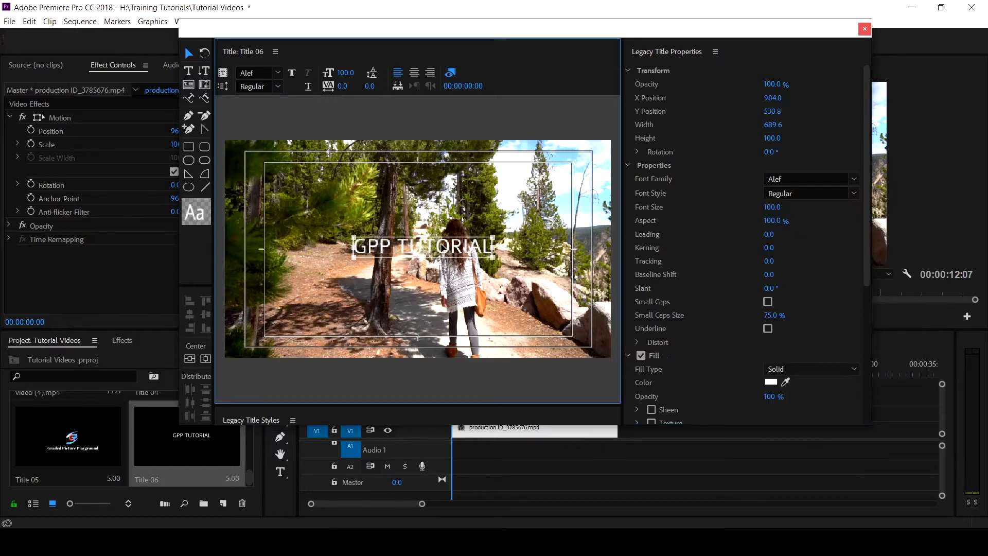
{"action": "left_click_drag", "start_coordinate": [442, 247], "coordinate": [441, 246]}
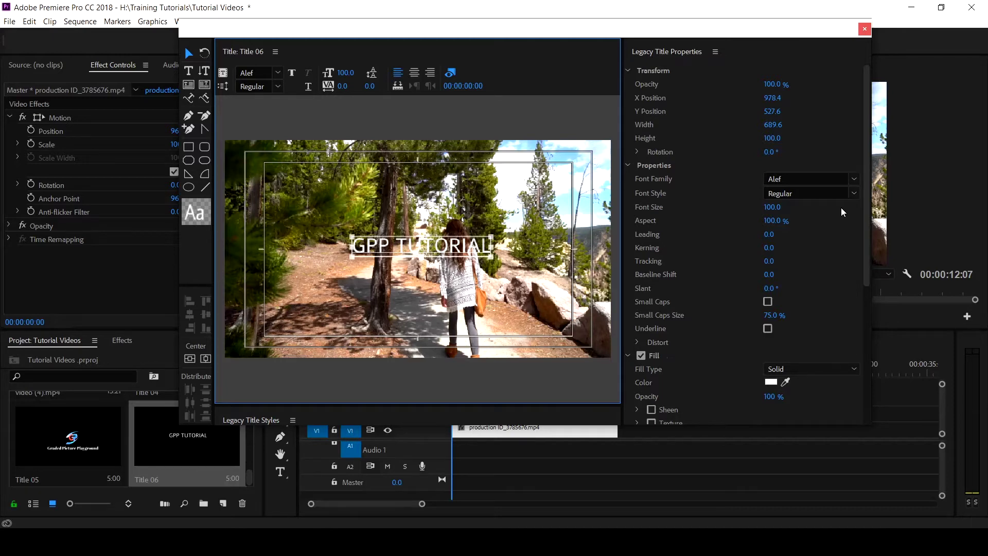
{"action": "left_click", "coordinate": [852, 195]}
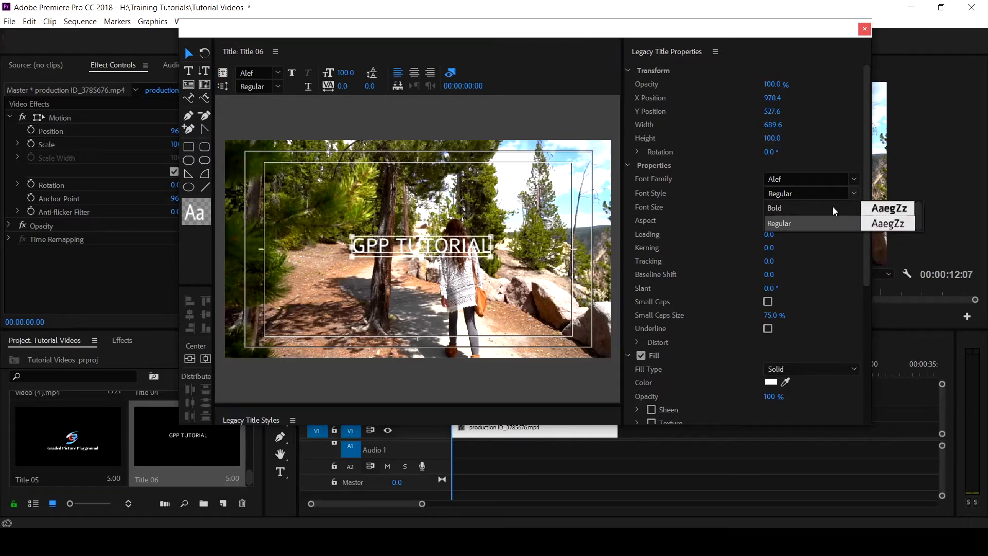
{"action": "left_click", "coordinate": [832, 205]}
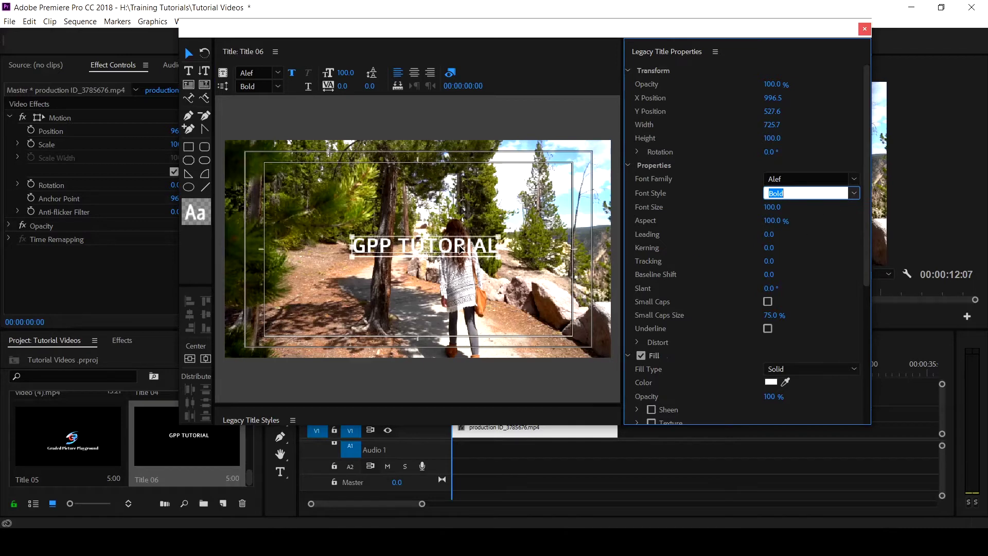
{"action": "left_click_drag", "start_coordinate": [460, 249], "coordinate": [385, 291]}
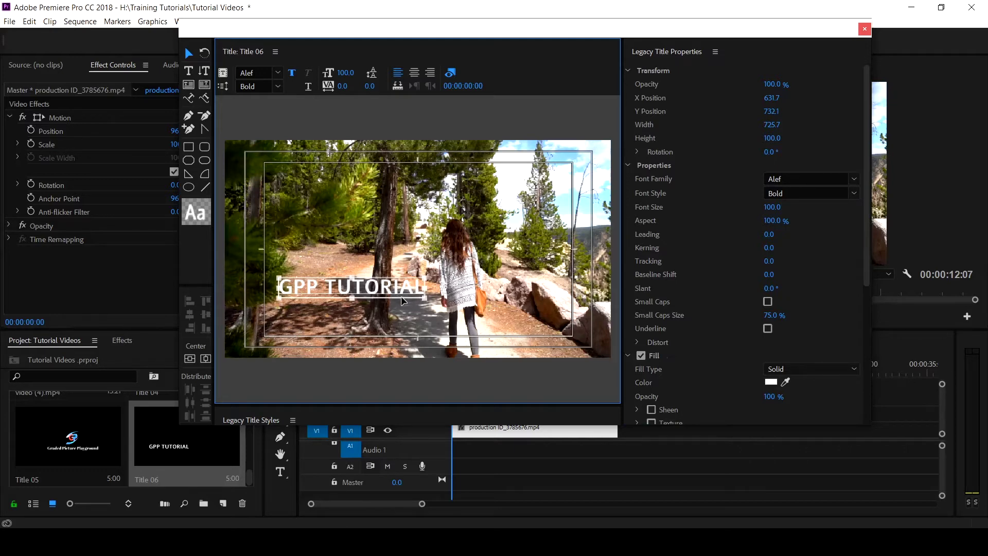
Move GPP TUTORIAL further down and left, and set its tracking to 15.
{"action": "left_click", "coordinate": [748, 261]}
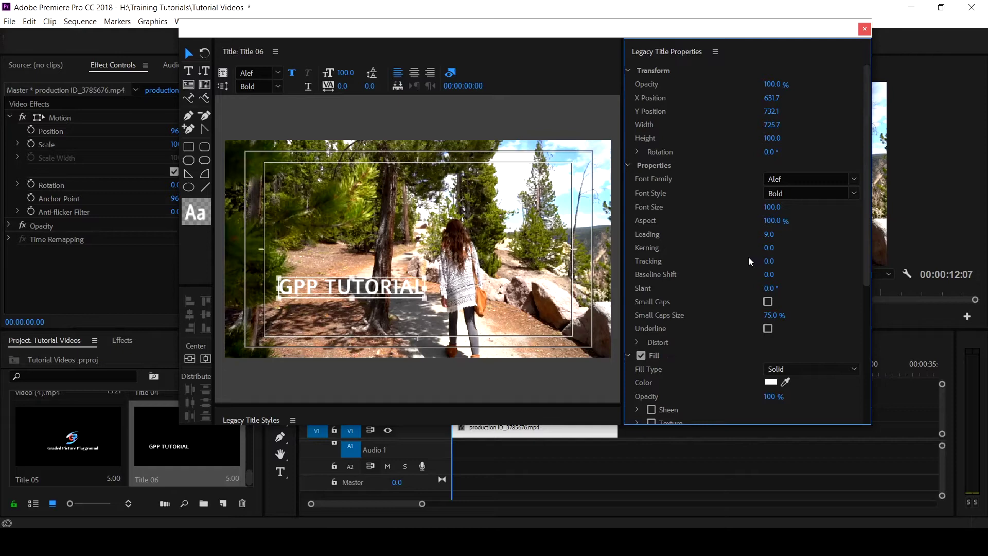
{"action": "left_click_drag", "start_coordinate": [339, 291], "coordinate": [330, 315]}
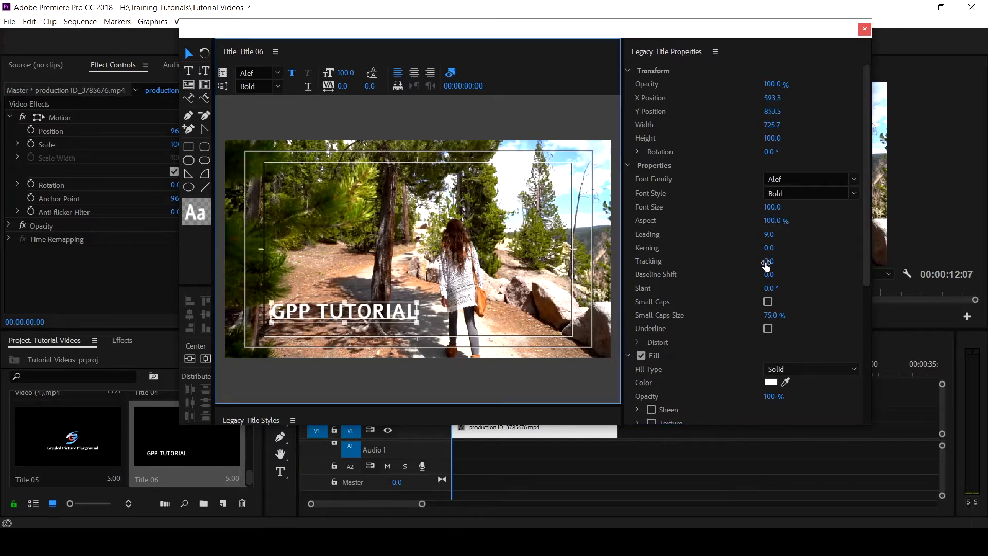
{"action": "left_click_drag", "start_coordinate": [765, 263], "coordinate": [775, 261]}
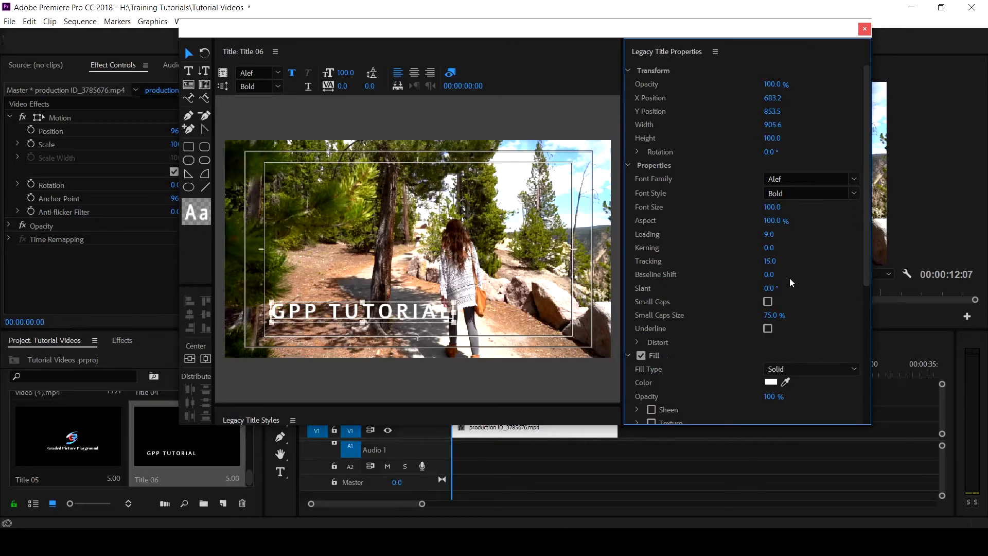
{"action": "left_click_drag", "start_coordinate": [869, 209], "coordinate": [867, 250]}
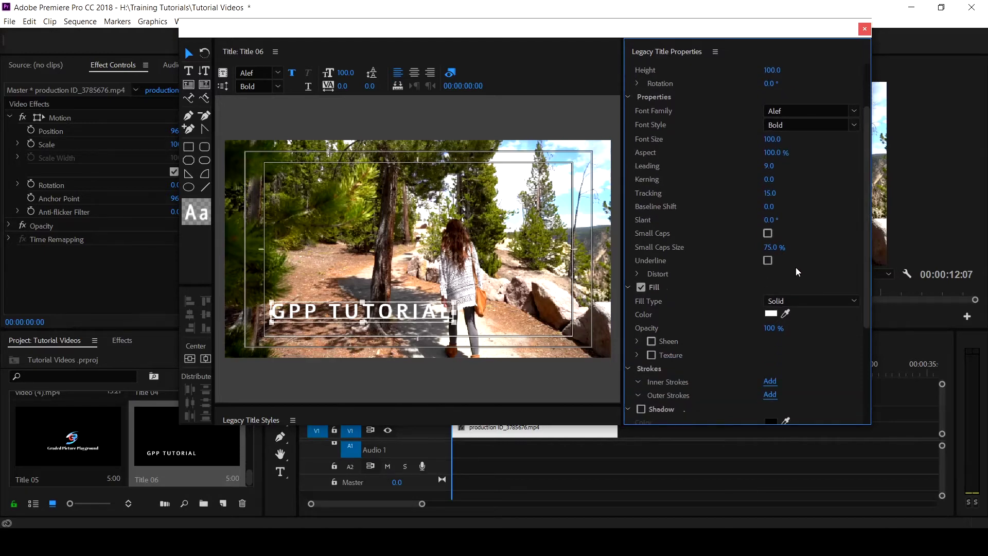
{"action": "scroll", "coordinate": [798, 265], "scroll_direction": "down", "scroll_amount": 1}
{"action": "scroll", "coordinate": [799, 265], "scroll_direction": "down", "scroll_amount": 1}
{"action": "scroll", "coordinate": [799, 265], "scroll_direction": "down", "scroll_amount": 1}
{"action": "scroll", "coordinate": [799, 264], "scroll_direction": "down", "scroll_amount": 1}
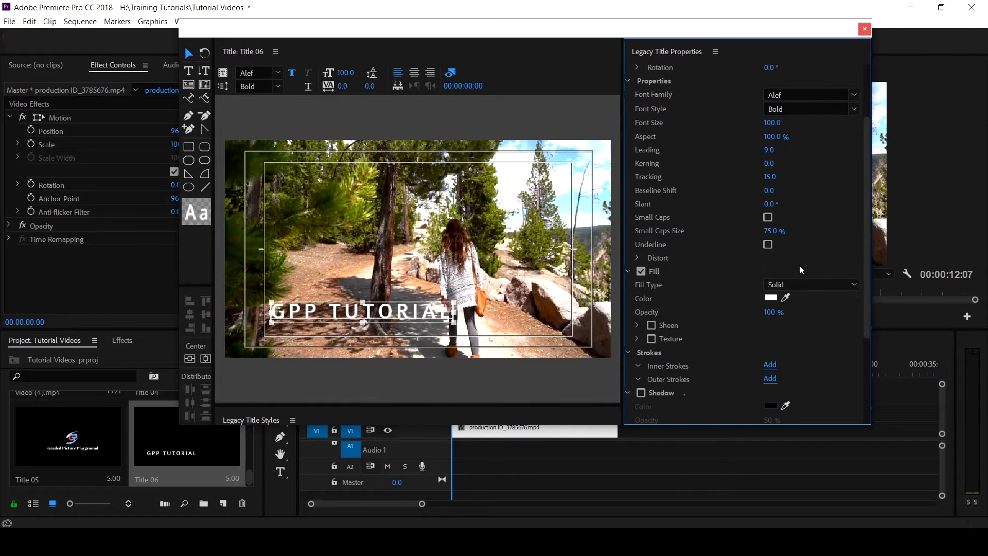
{"action": "scroll", "coordinate": [799, 265], "scroll_direction": "down", "scroll_amount": 2}
{"action": "scroll", "coordinate": [834, 311], "scroll_direction": "down", "scroll_amount": 1}
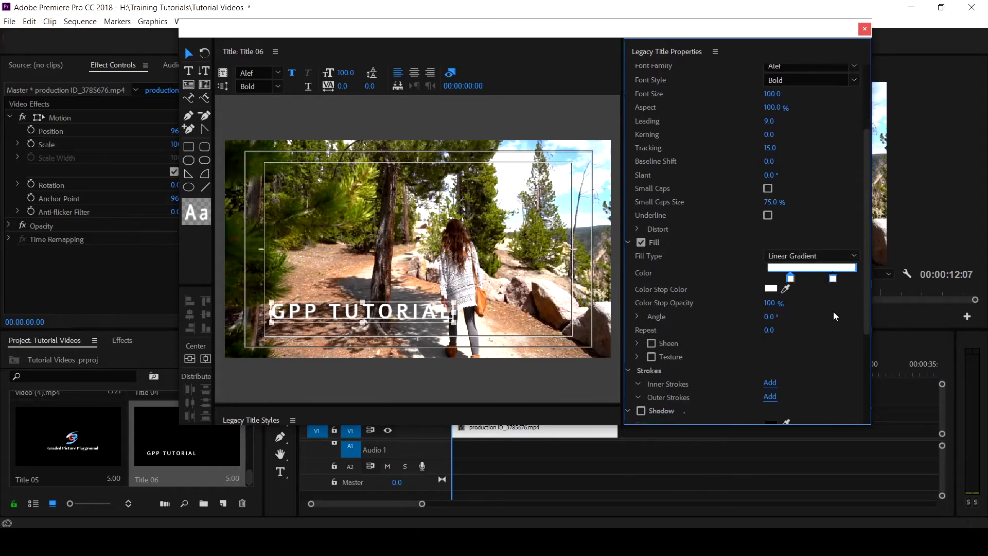
{"action": "scroll", "coordinate": [833, 310], "scroll_direction": "down", "scroll_amount": 3}
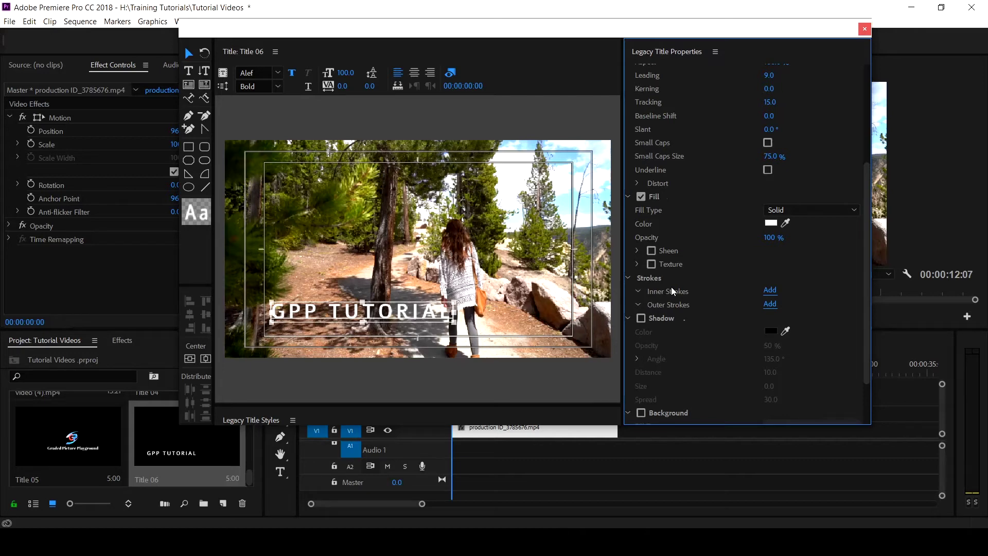
Add a size-10 outer edge stroke and an inner stroke to the text.
{"action": "left_click", "coordinate": [769, 305]}
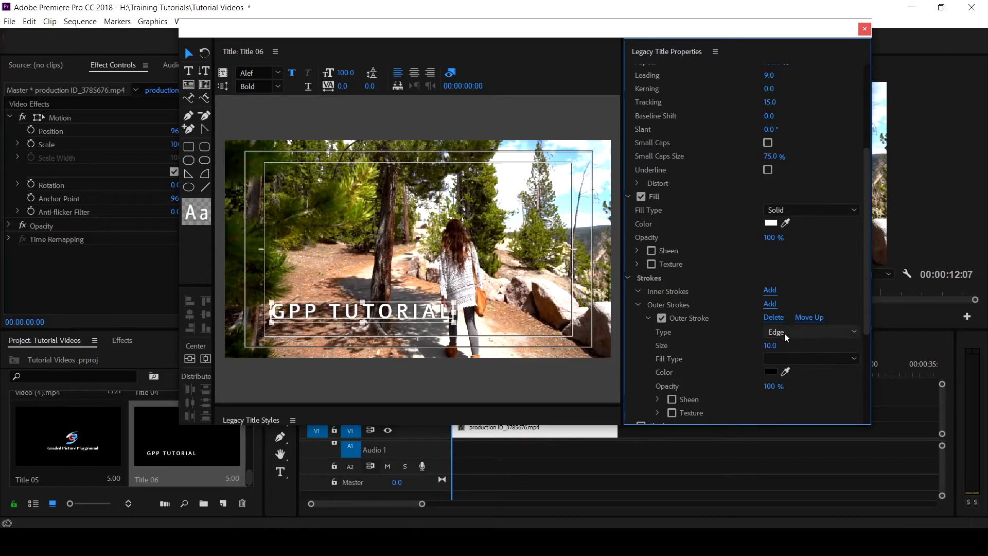
{"action": "left_click", "coordinate": [838, 331]}
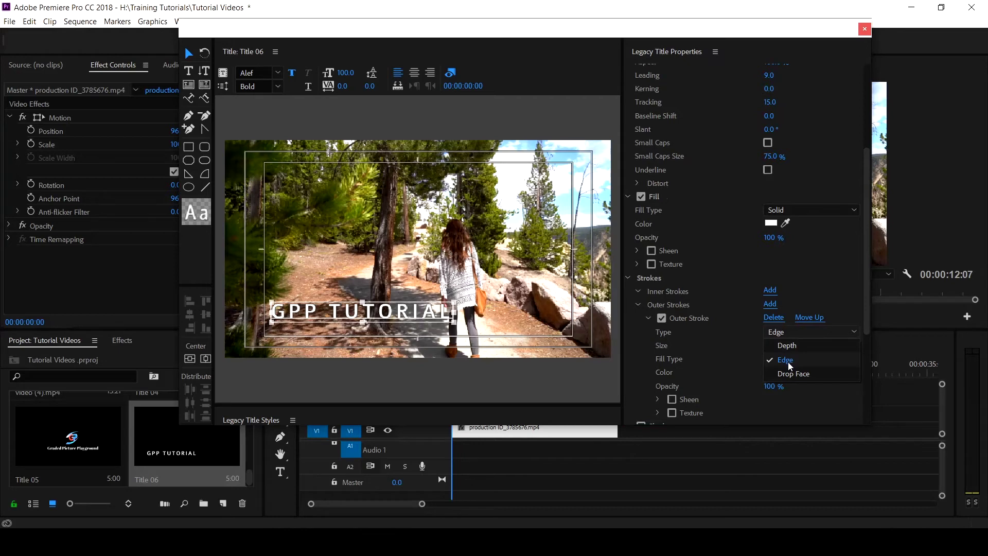
{"action": "left_click", "coordinate": [736, 343]}
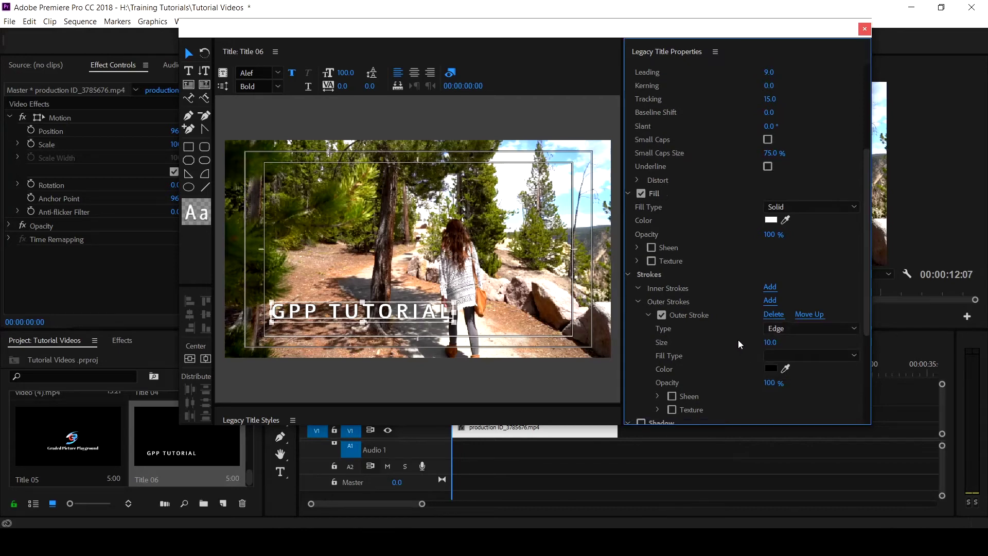
{"action": "scroll", "coordinate": [738, 340], "scroll_direction": "down", "scroll_amount": 1}
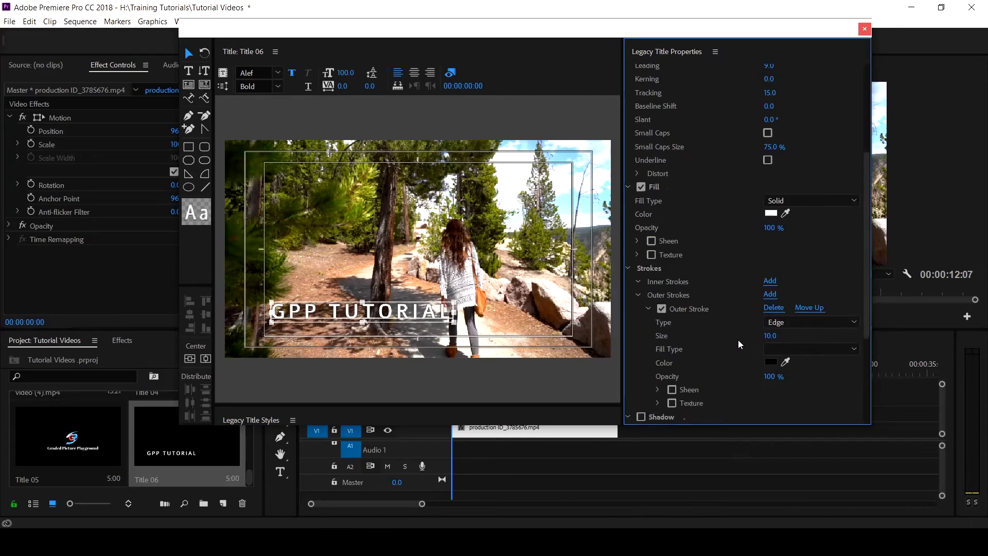
{"action": "left_click", "coordinate": [649, 308]}
{"action": "left_click", "coordinate": [770, 285]}
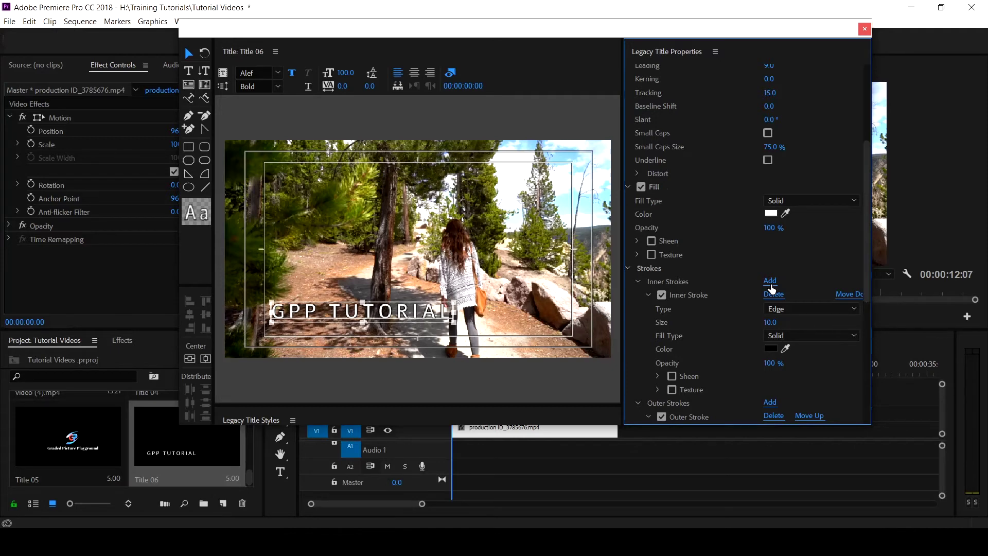
Turn on the title's shadow with 70% opacity.
{"action": "left_click", "coordinate": [631, 269]}
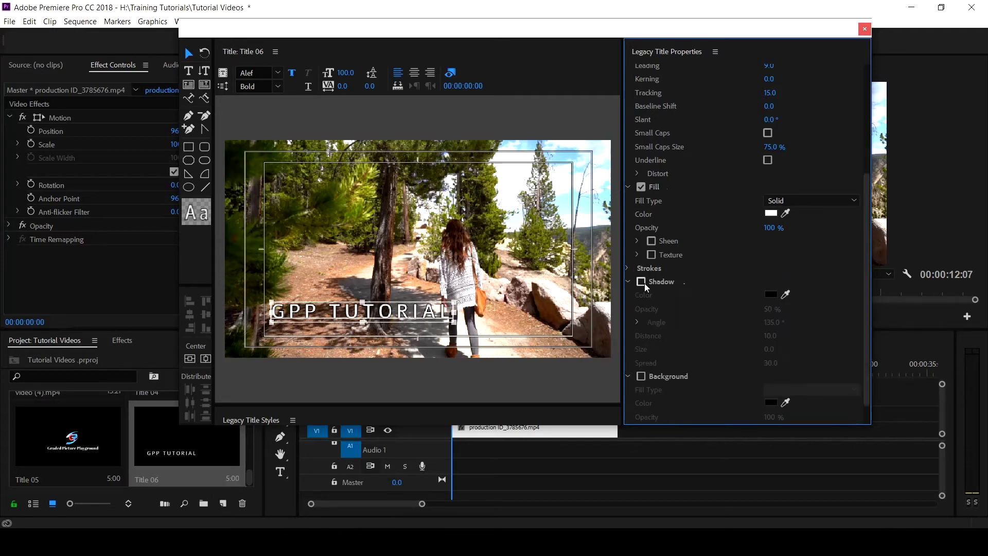
{"action": "left_click", "coordinate": [644, 283]}
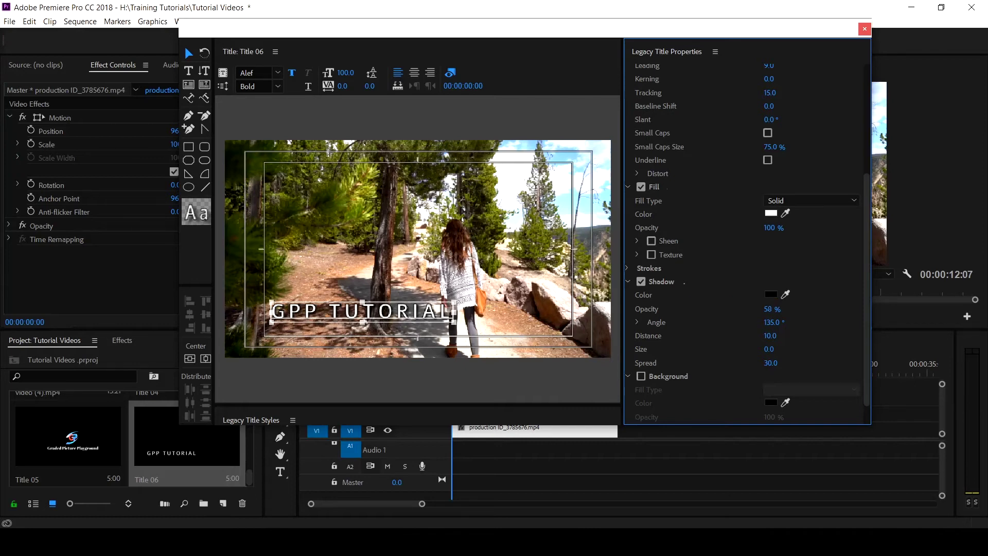
{"action": "left_click_drag", "start_coordinate": [776, 309], "coordinate": [781, 309]}
Set the shadow angle to 0°, distance 0, size 1 and spread 20.
{"action": "left_click", "coordinate": [775, 322]}
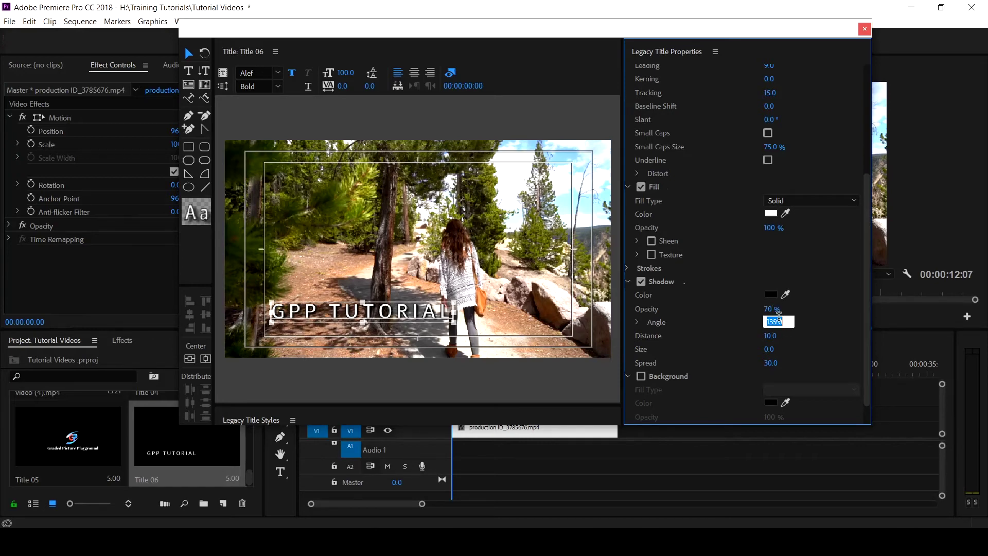
{"action": "type", "text": "0"}
{"action": "left_click", "coordinate": [774, 334]}
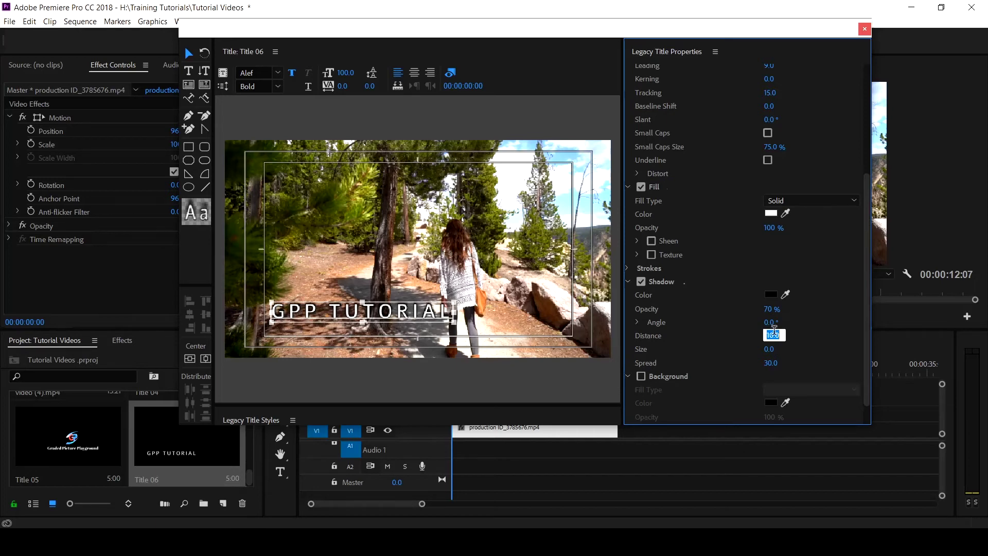
{"action": "type", "text": "0"}
{"action": "key", "text": "Return"}
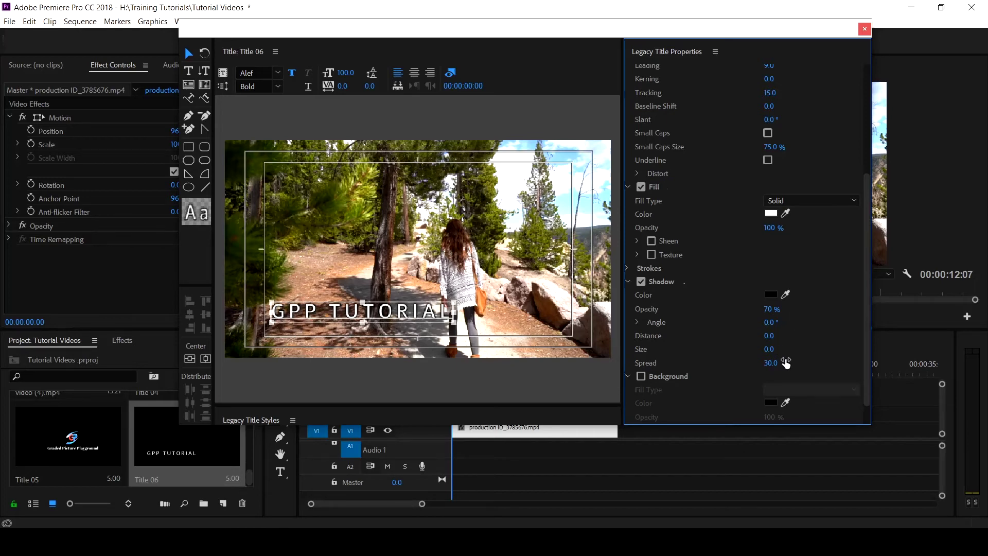
{"action": "left_click", "coordinate": [772, 349]}
{"action": "type", "text": "1"}
{"action": "key", "text": "Return"}
{"action": "left_click", "coordinate": [770, 363]}
Change the GPP TUTORIAL fill colour to purple.
{"action": "left_click", "coordinate": [772, 213]}
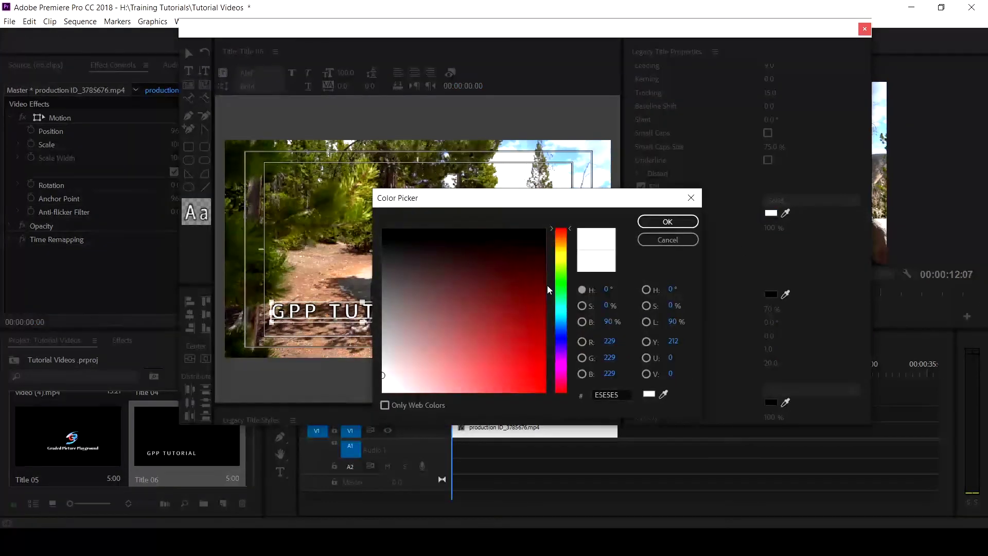
{"action": "left_click_drag", "start_coordinate": [547, 288], "coordinate": [566, 359]}
{"action": "left_click", "coordinate": [494, 391]}
{"action": "left_click", "coordinate": [667, 222]}
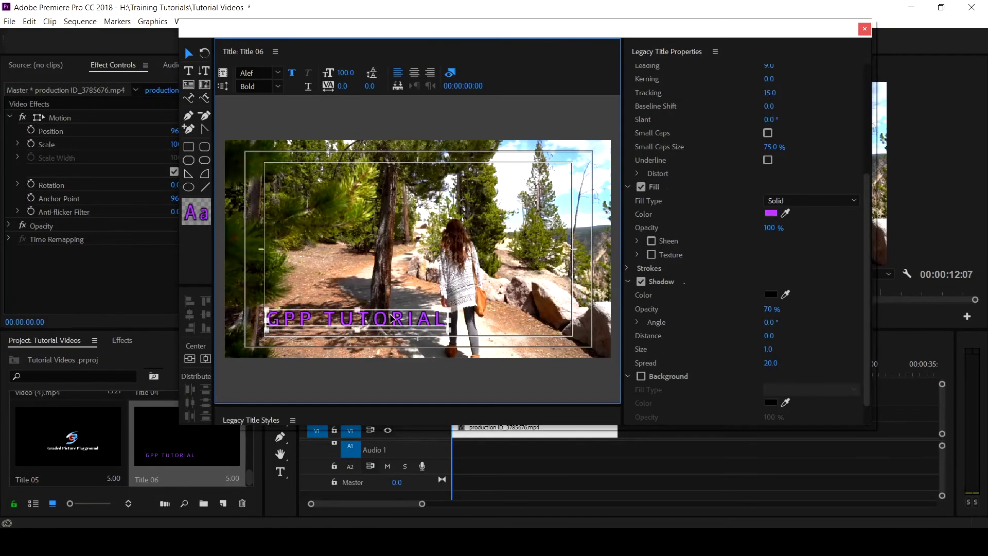
Nudge the text slightly higher and leave the fill type on Solid.
{"action": "left_click_drag", "start_coordinate": [392, 319], "coordinate": [388, 312]}
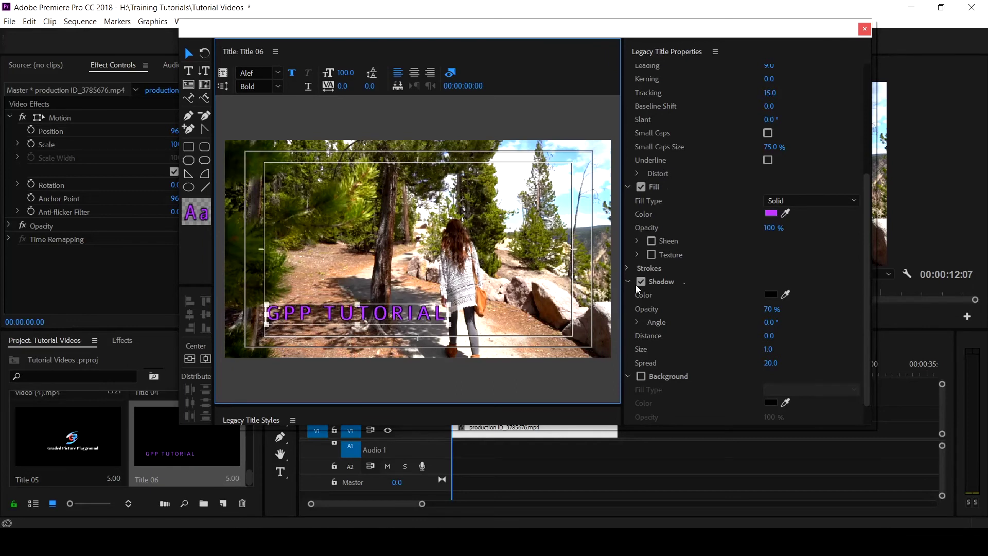
{"action": "left_click", "coordinate": [816, 199]}
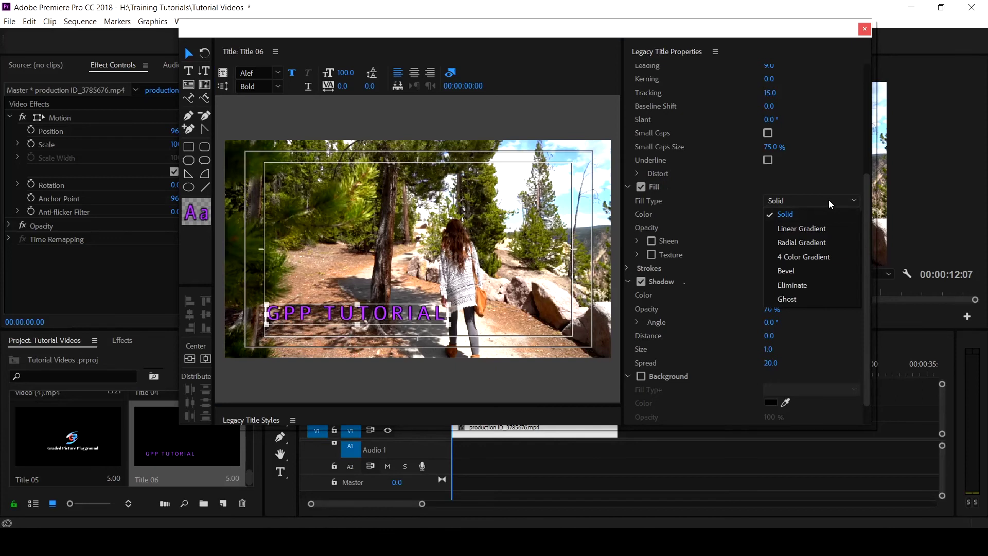
{"action": "left_click", "coordinate": [705, 201]}
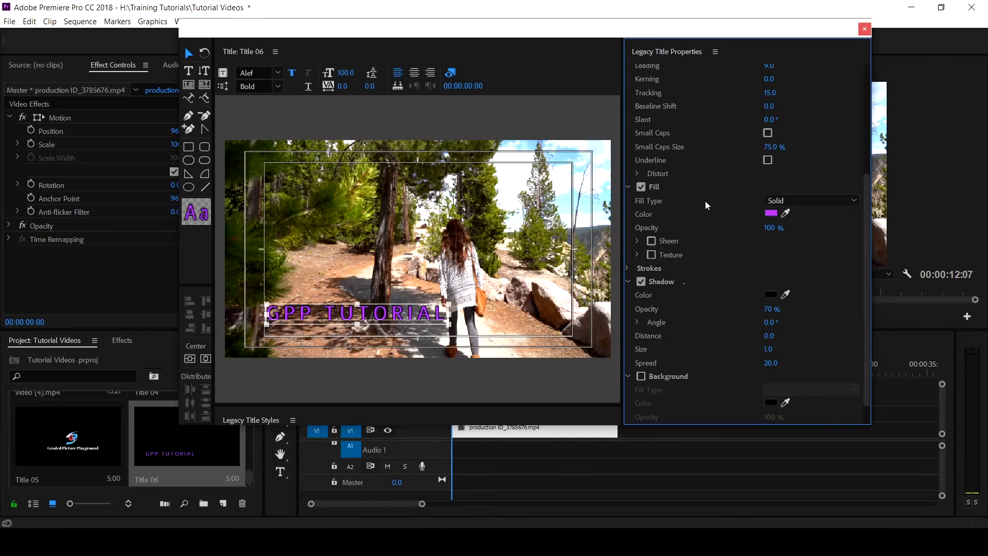